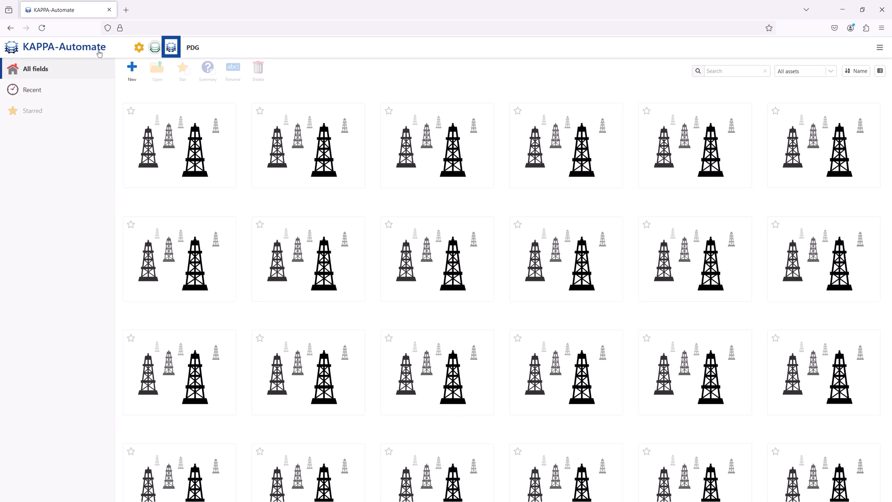
Start a new automation function named "Water Gas Ratio" with the formula Water / Gas
{"action": "left_click", "coordinate": [171, 49]}
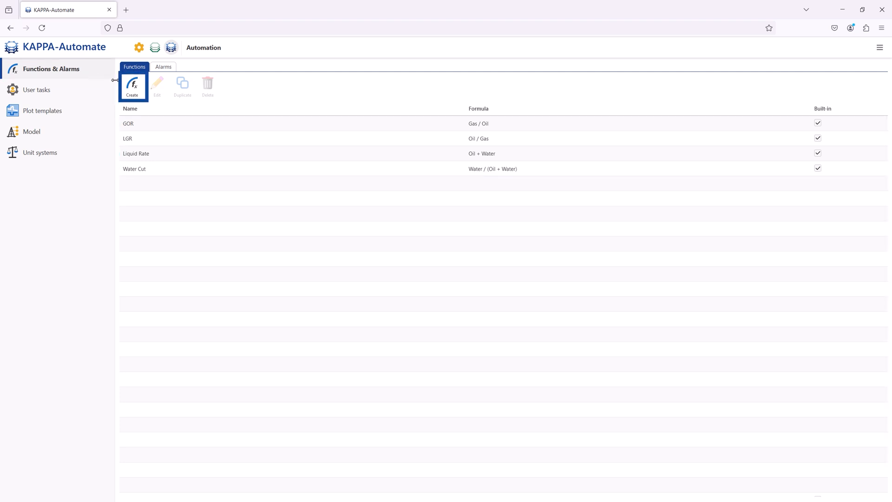
{"action": "left_click", "coordinate": [137, 96]}
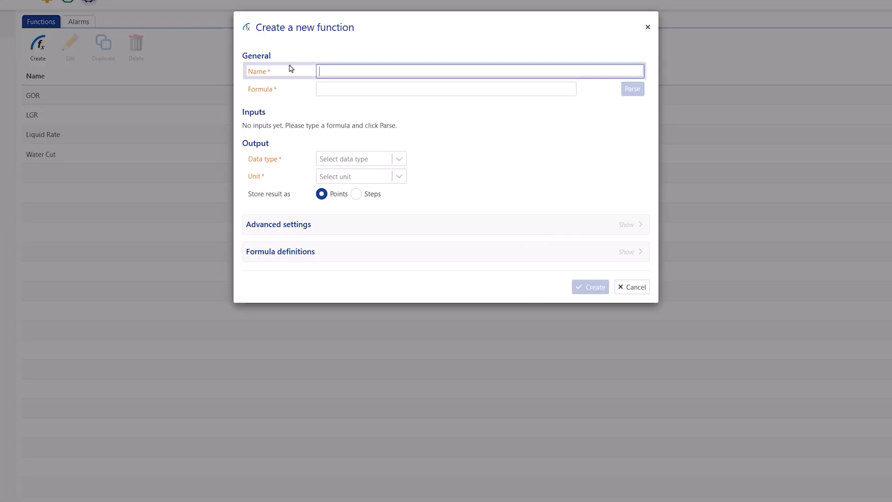
{"action": "type", "text": "Wa"}
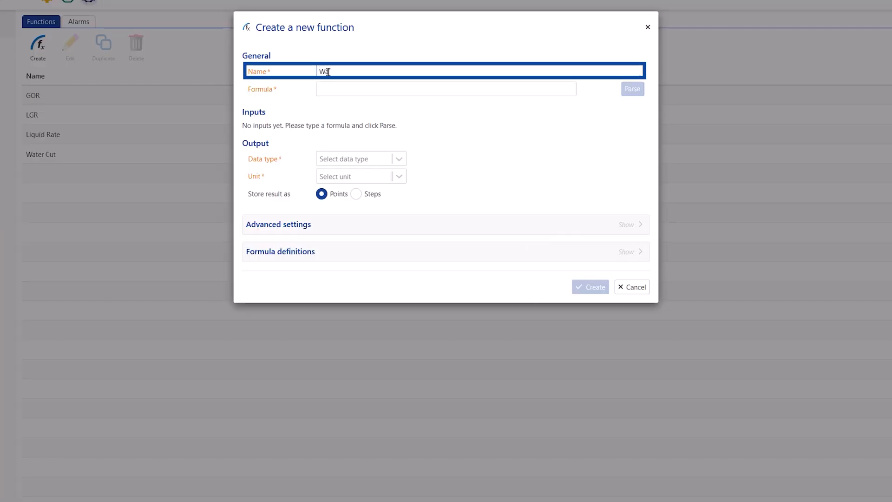
{"action": "type", "text": "ter Gas Ratio"}
{"action": "left_click", "coordinate": [327, 89]}
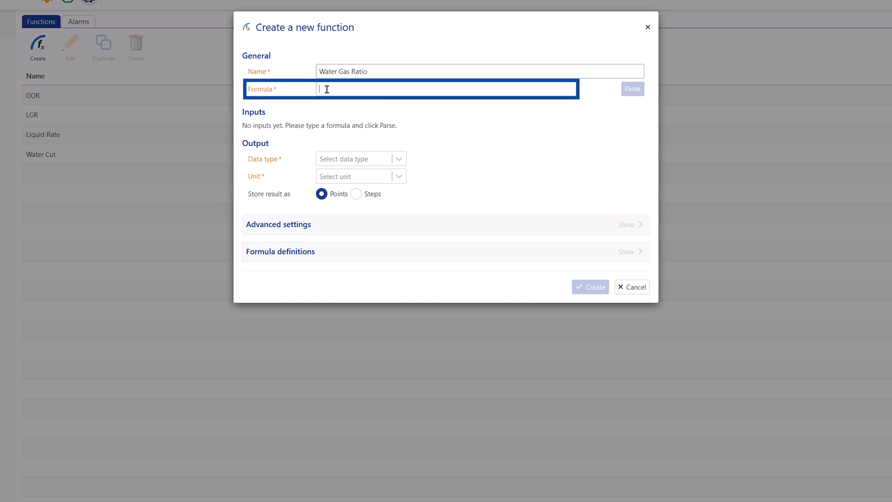
{"action": "type", "text": "Water /"}
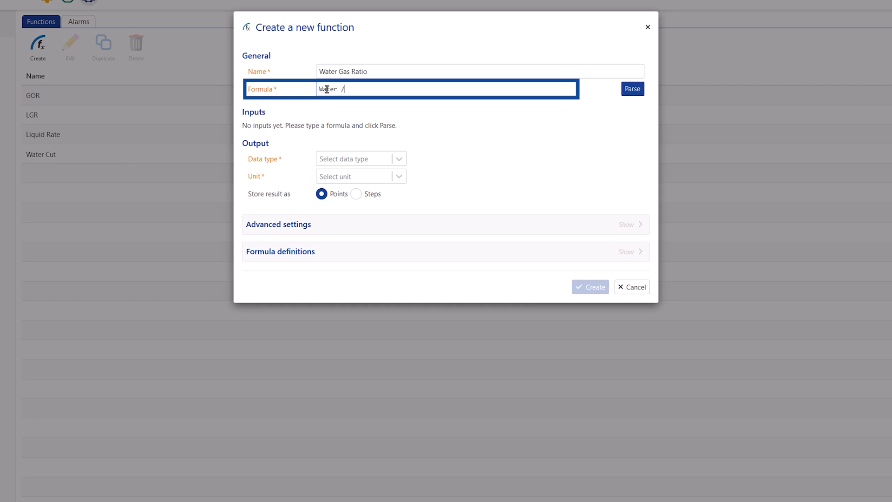
{"action": "type", "text": " Gas"}
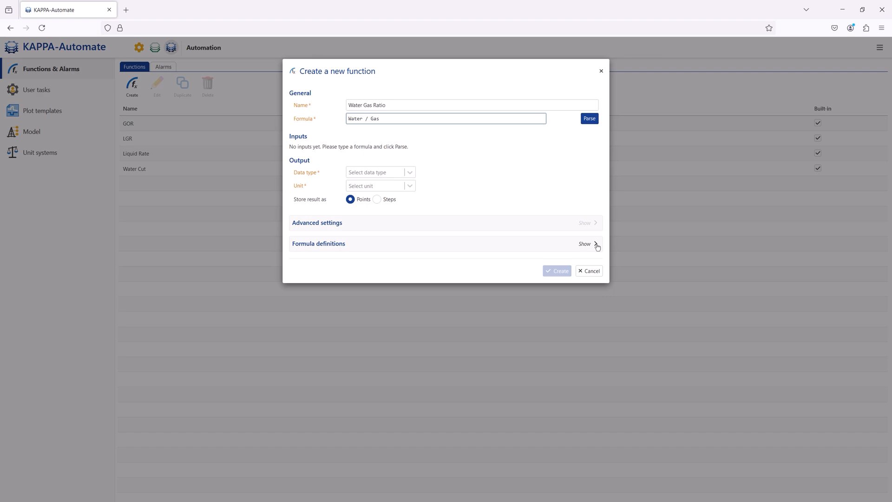
Look through the formula definitions, hide them again, and parse the Water / Gas formula
{"action": "left_click", "coordinate": [597, 246]}
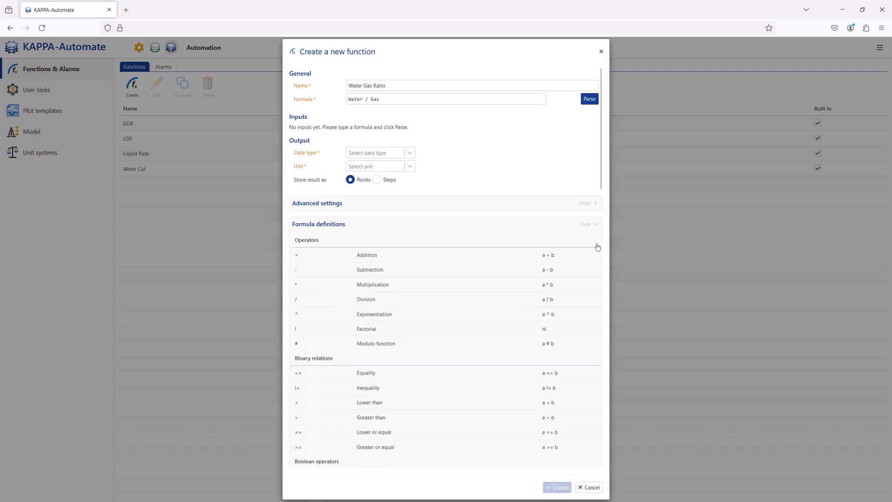
{"action": "scroll", "coordinate": [596, 246], "scroll_direction": "down", "scroll_amount": 20}
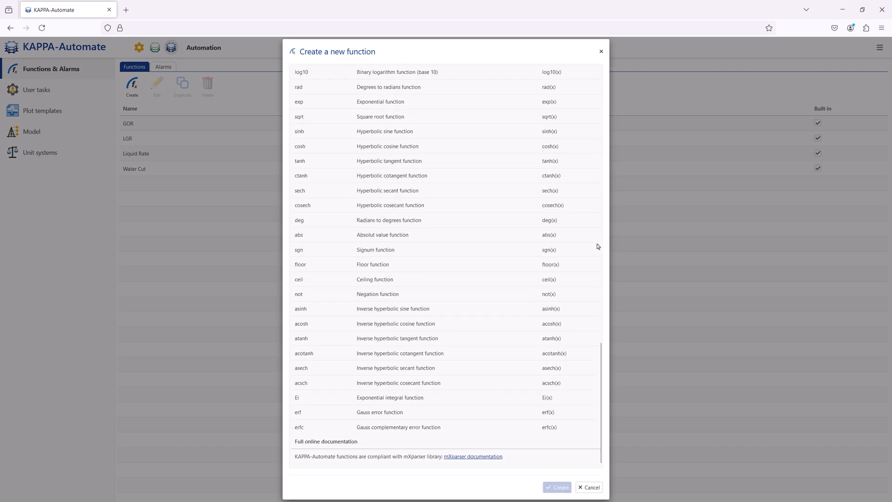
{"action": "scroll", "coordinate": [598, 246], "scroll_direction": "up", "scroll_amount": 20}
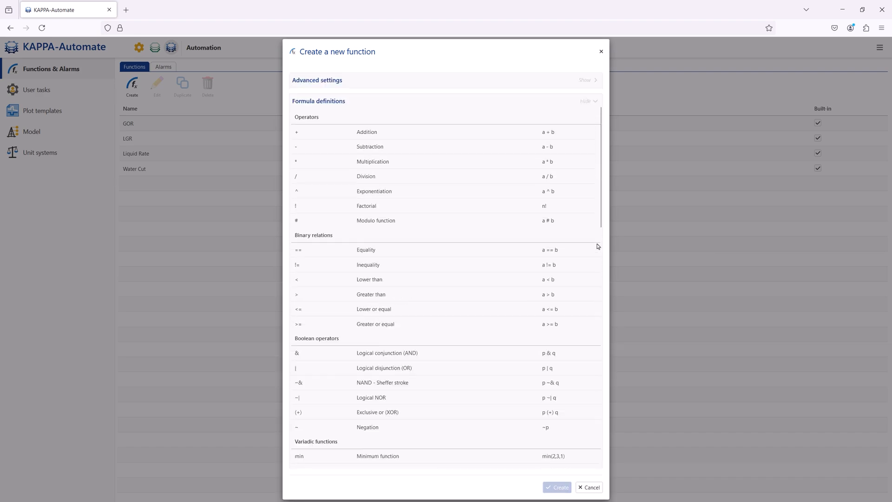
{"action": "left_click", "coordinate": [592, 225]}
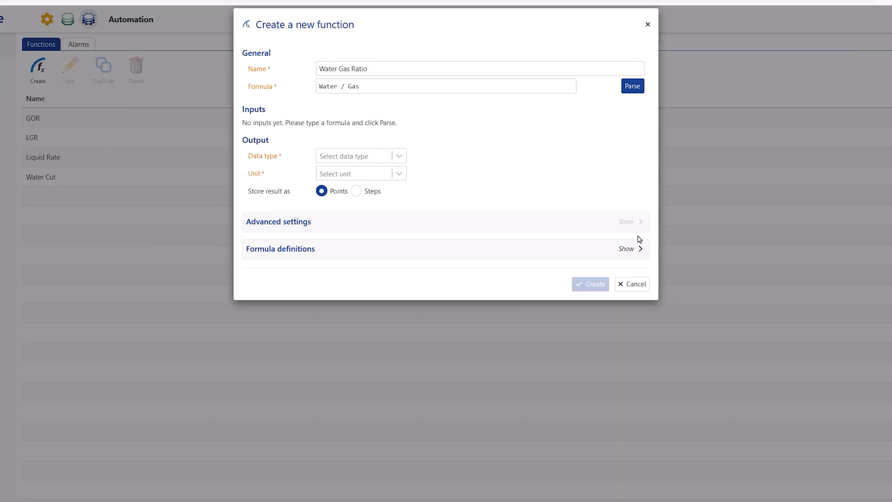
{"action": "left_click", "coordinate": [632, 91]}
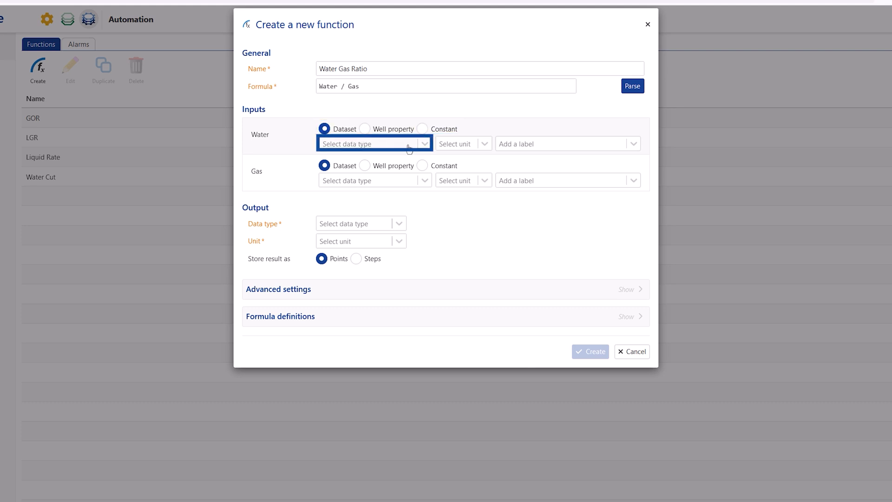
Assign the data type qw [Water Rate Surface] to the Water input and qg [Gas Rate Surface] to the Gas input
{"action": "left_click", "coordinate": [425, 144]}
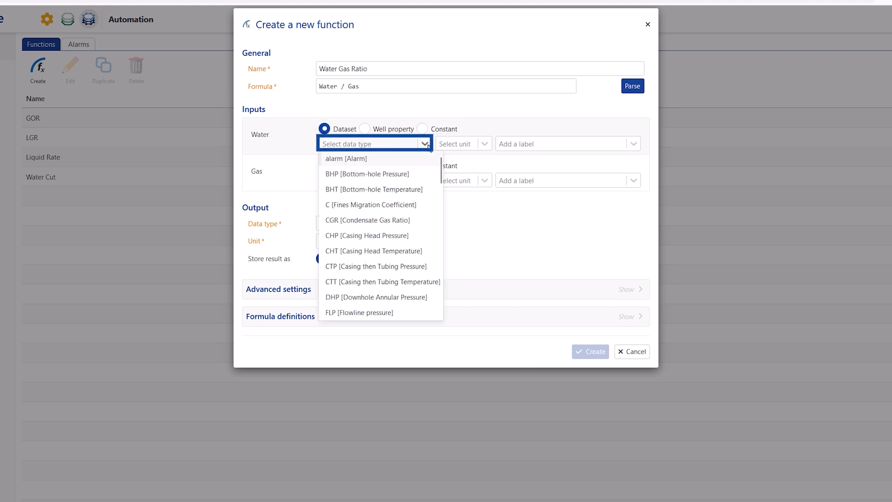
{"action": "type", "text": "water"}
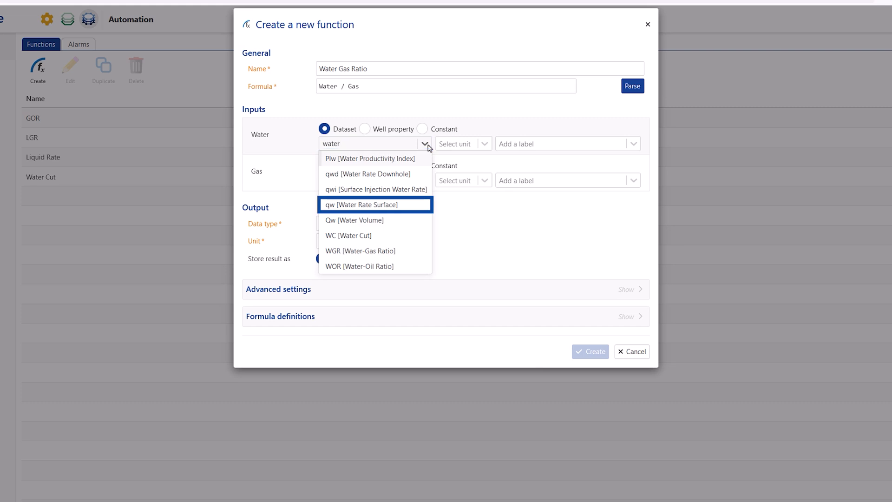
{"action": "left_click", "coordinate": [415, 204]}
{"action": "left_click", "coordinate": [425, 181]}
{"action": "type", "text": "gas"}
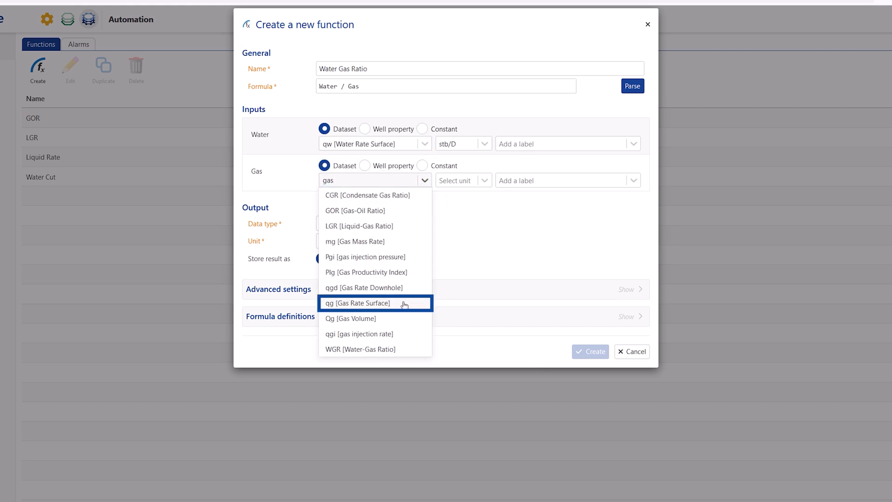
{"action": "left_click", "coordinate": [403, 303]}
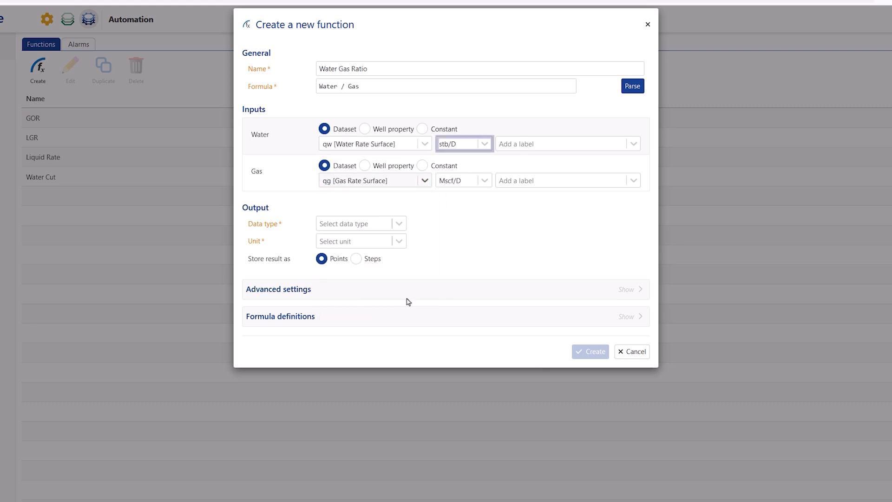
{"action": "left_click", "coordinate": [485, 144]}
{"action": "left_click", "coordinate": [486, 144]}
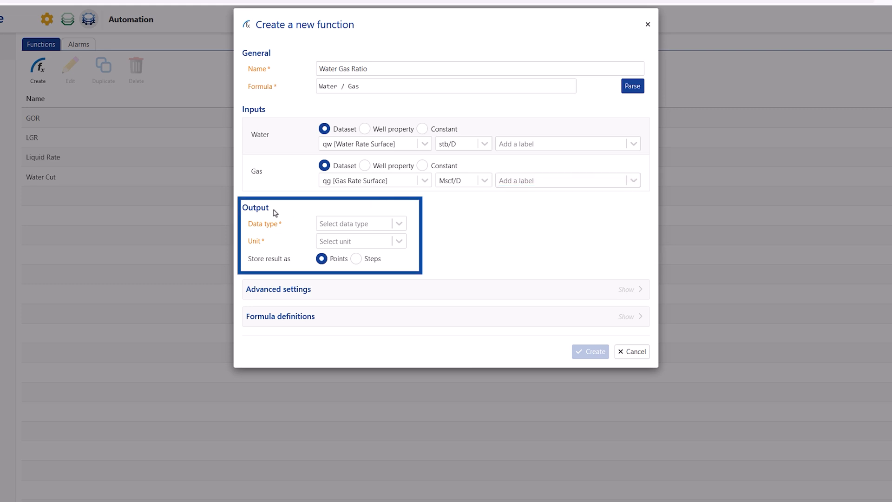
Set the output data type to frac [Fraction] and create the Water Gas Ratio function
{"action": "left_click", "coordinate": [398, 224]}
{"action": "type", "text": "fr"}
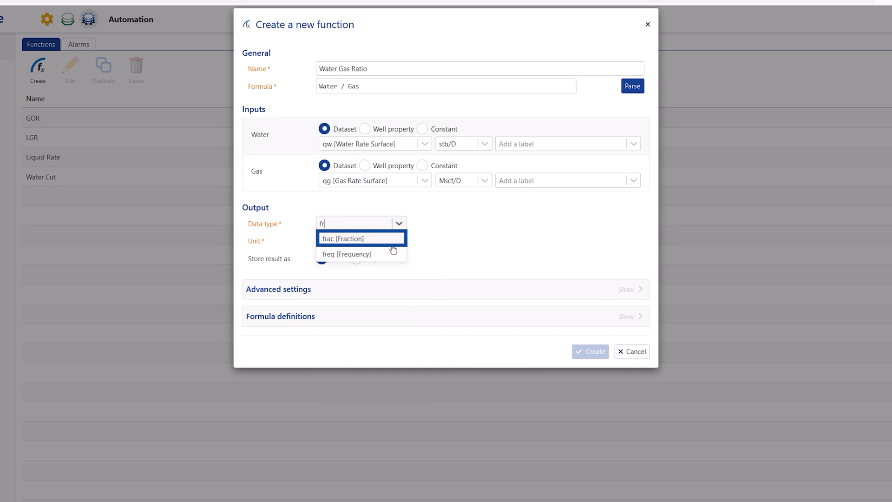
{"action": "left_click", "coordinate": [393, 246]}
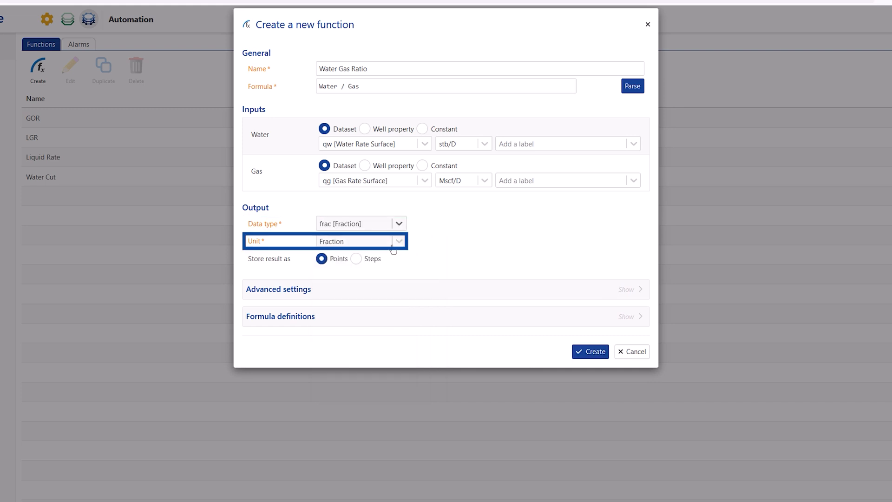
{"action": "left_click", "coordinate": [399, 242]}
{"action": "left_click", "coordinate": [399, 244]}
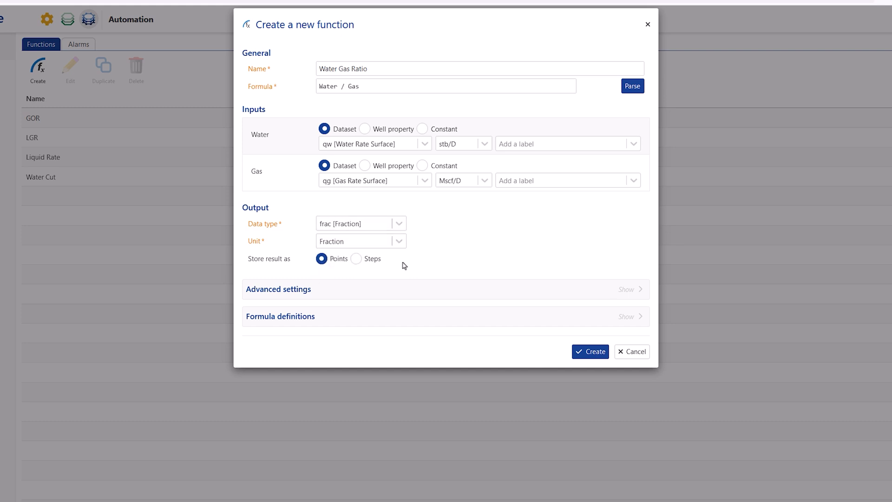
{"action": "left_click", "coordinate": [577, 355]}
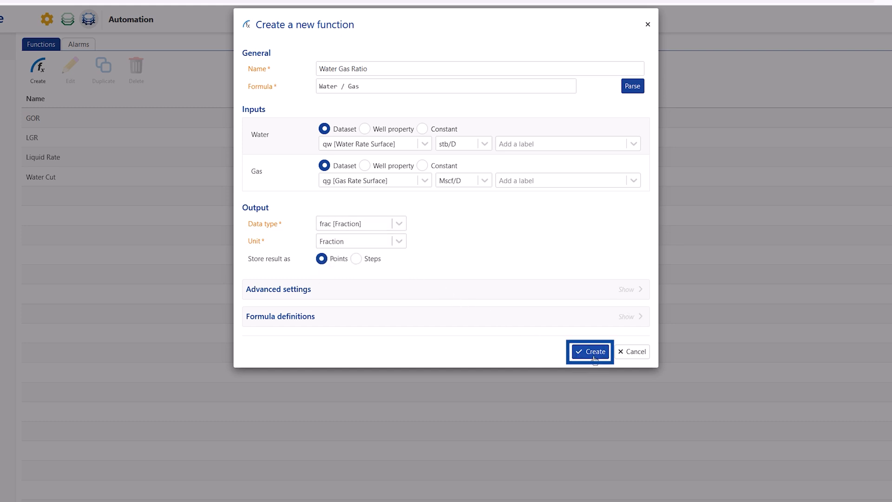
{"action": "left_click", "coordinate": [594, 357]}
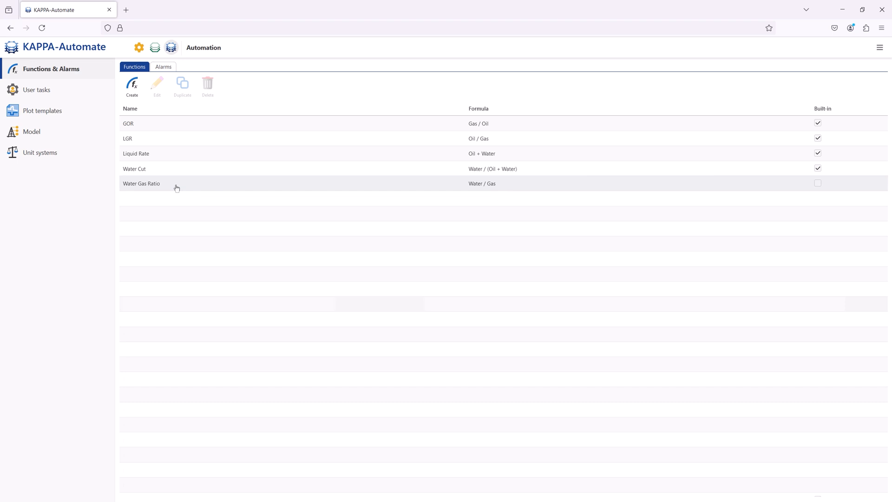
Open Field #A and select Well #4 within Well group #3
{"action": "left_click", "coordinate": [154, 52]}
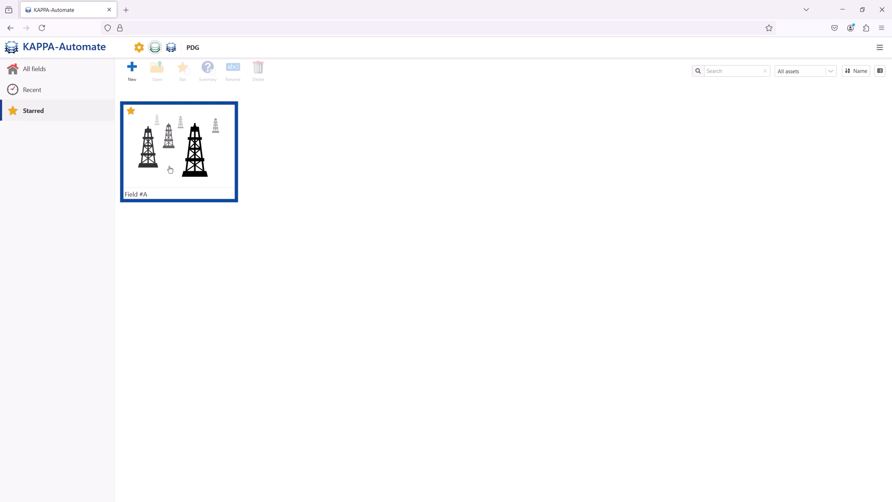
{"action": "double_click", "coordinate": [170, 170]}
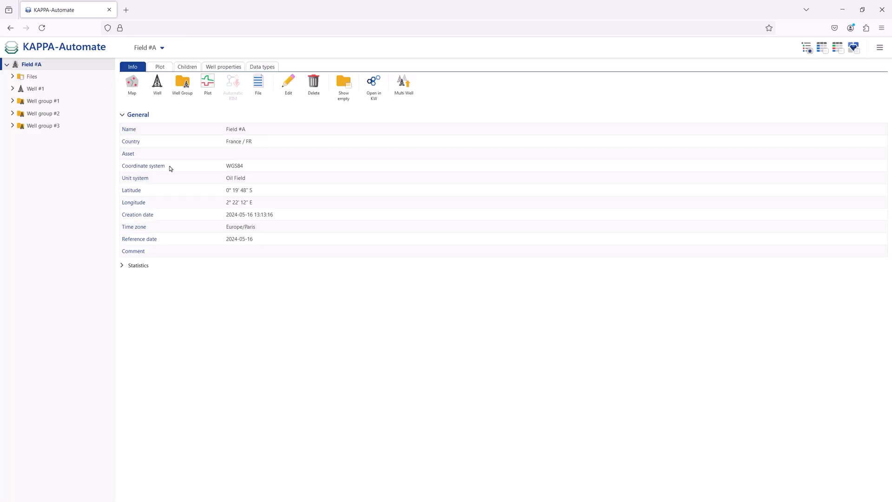
{"action": "left_click", "coordinate": [12, 126]}
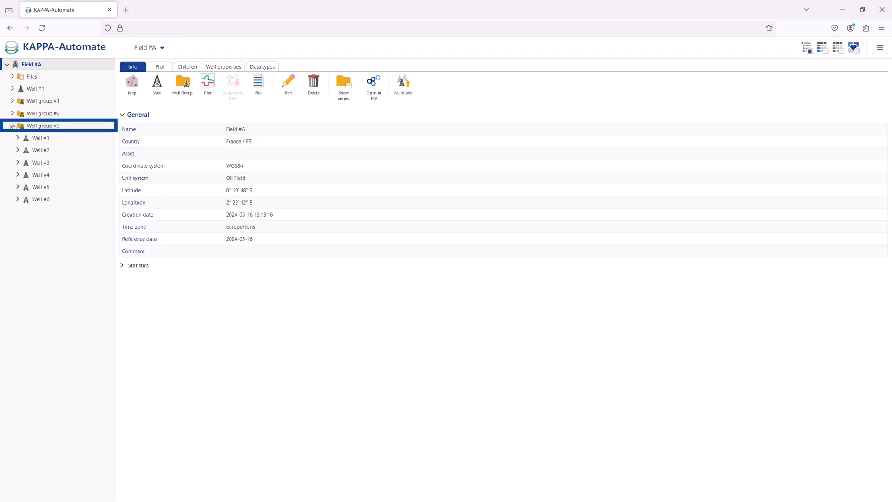
{"action": "left_click", "coordinate": [17, 175]}
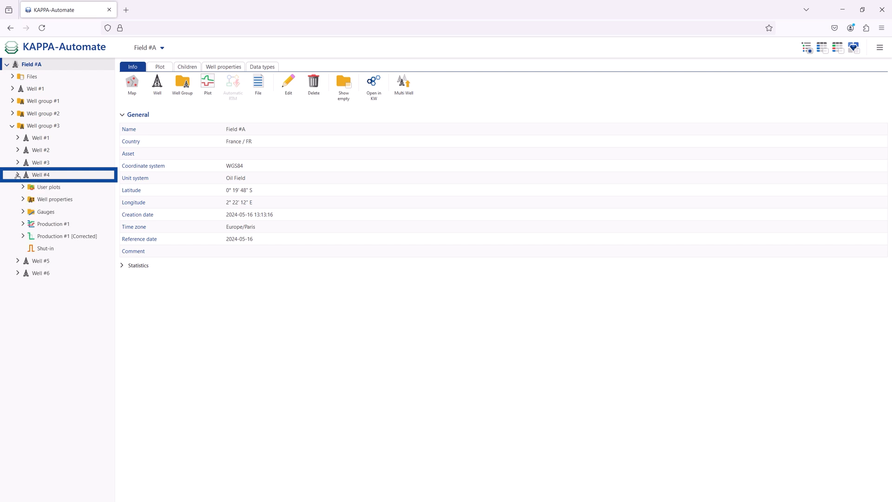
{"action": "left_click", "coordinate": [96, 178]}
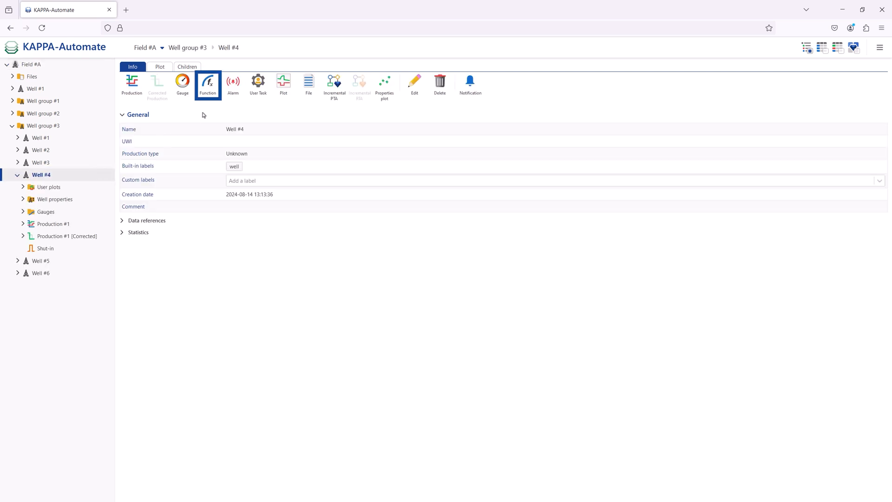
Start a new function on Well #4 from the Water Gas Ratio definition and name the instance WGR
{"action": "left_click", "coordinate": [212, 100]}
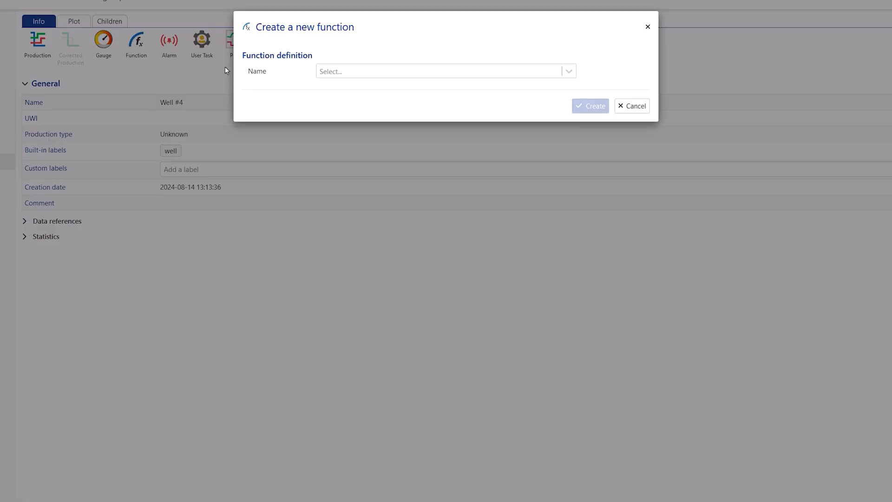
{"action": "left_click", "coordinate": [344, 74]}
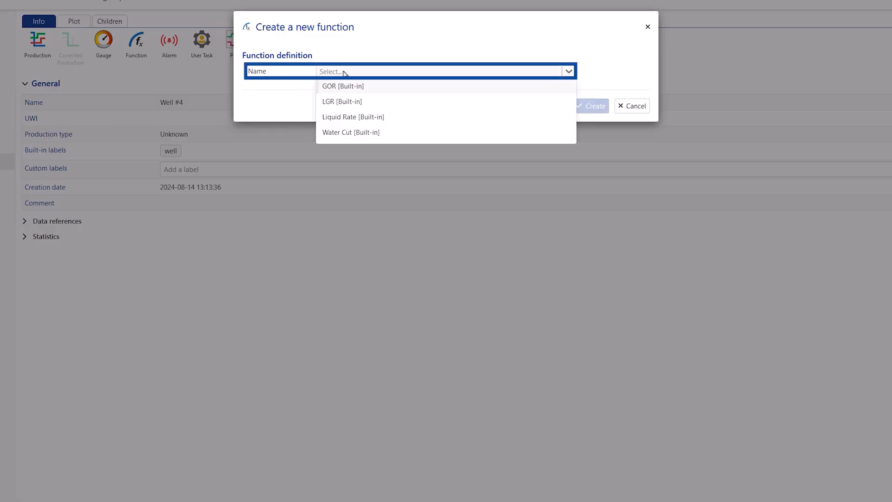
{"action": "type", "text": "wate"}
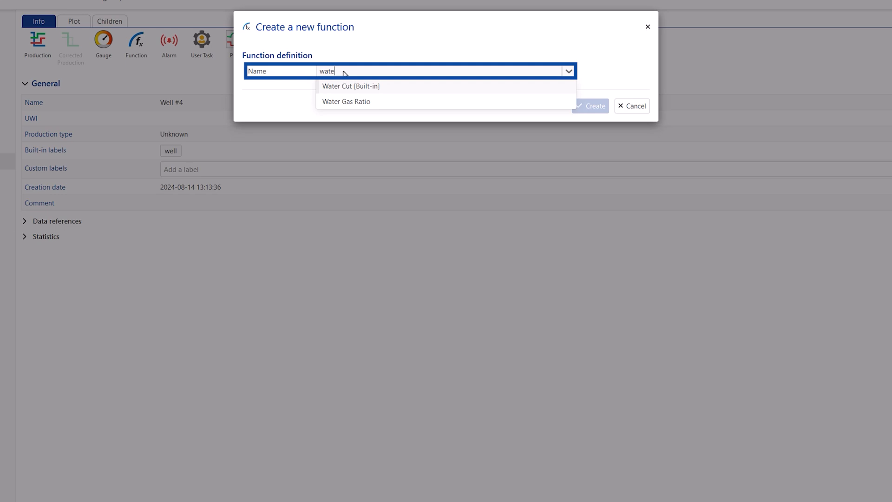
{"action": "left_click", "coordinate": [381, 101]}
{"action": "left_click", "coordinate": [383, 130]}
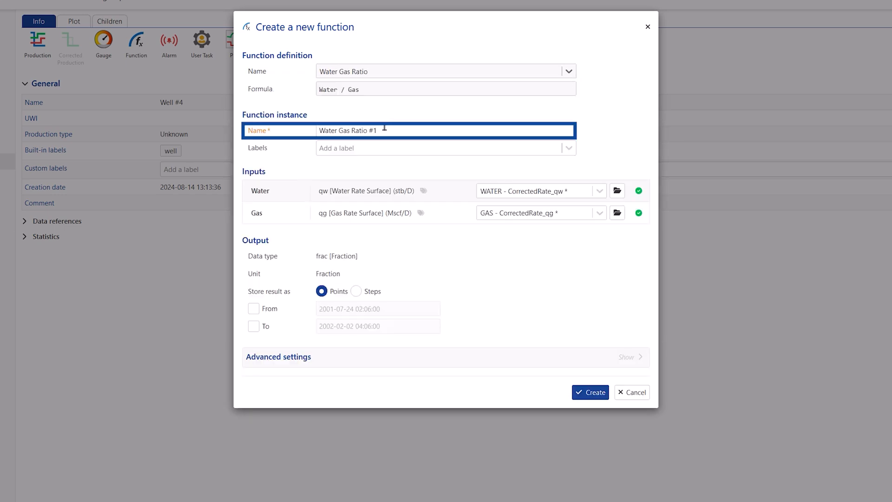
{"action": "key", "text": "ctrl+a"}
{"action": "type", "text": "WGR"}
{"action": "key", "text": "Tab"}
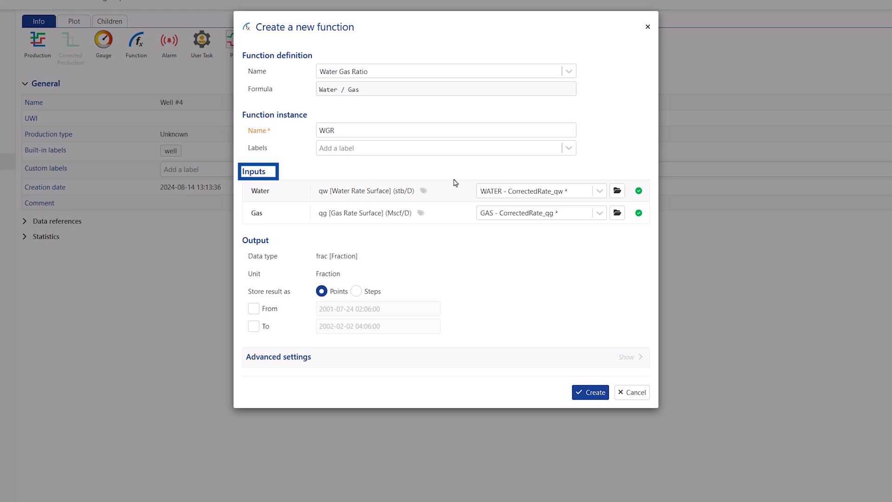
Check which datasets are available for the WGR function's Water and Gas inputs without changing the selections
{"action": "left_click", "coordinate": [599, 191]}
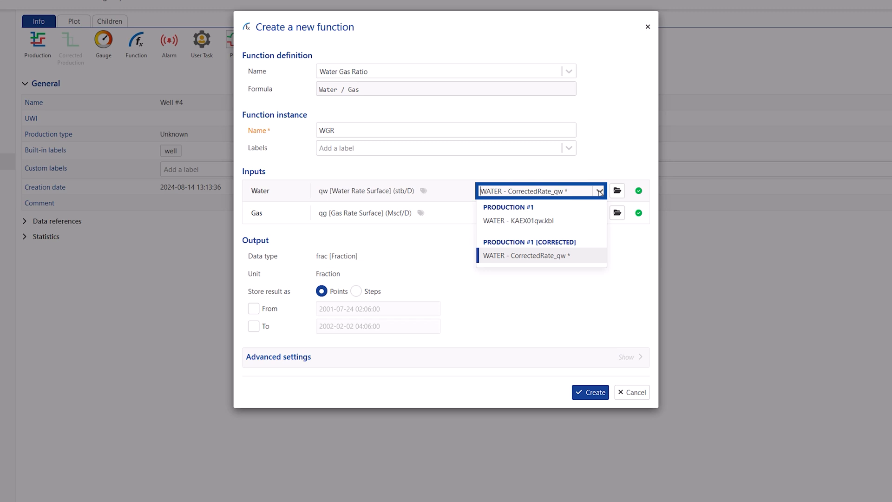
{"action": "left_click", "coordinate": [599, 191]}
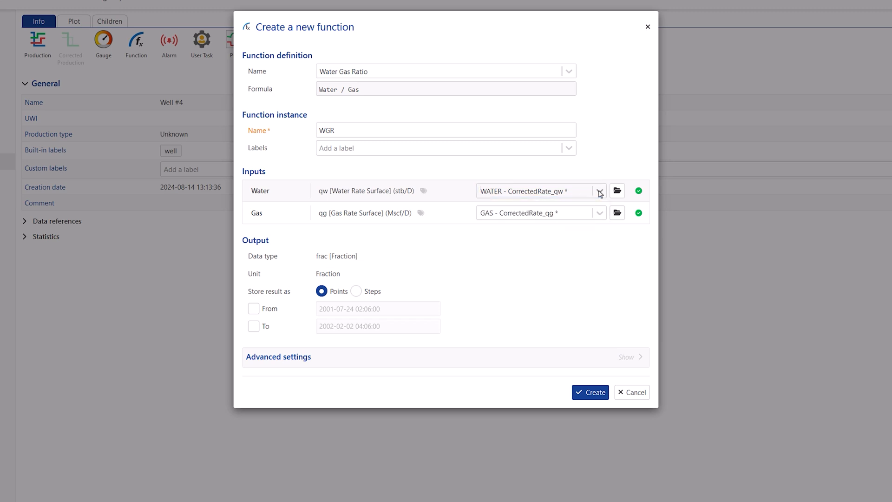
{"action": "left_click", "coordinate": [602, 215]}
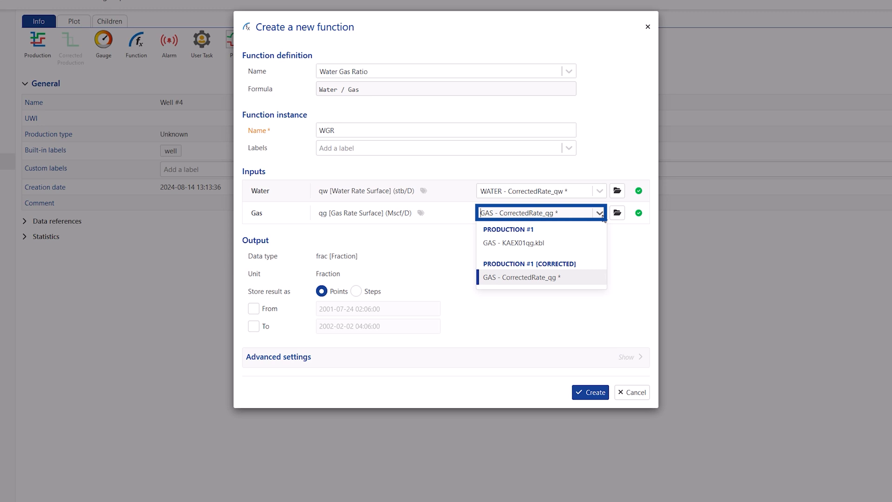
{"action": "left_click", "coordinate": [603, 217]}
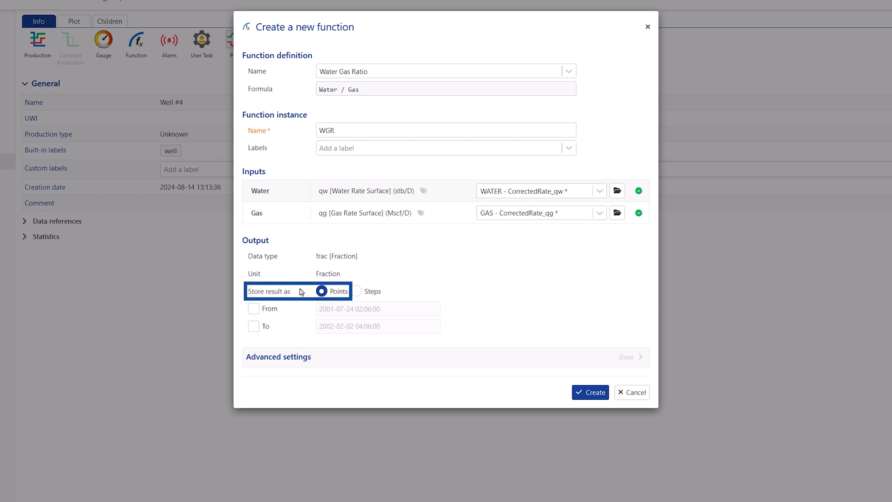
{"action": "left_click", "coordinate": [253, 308]}
{"action": "left_click", "coordinate": [254, 326]}
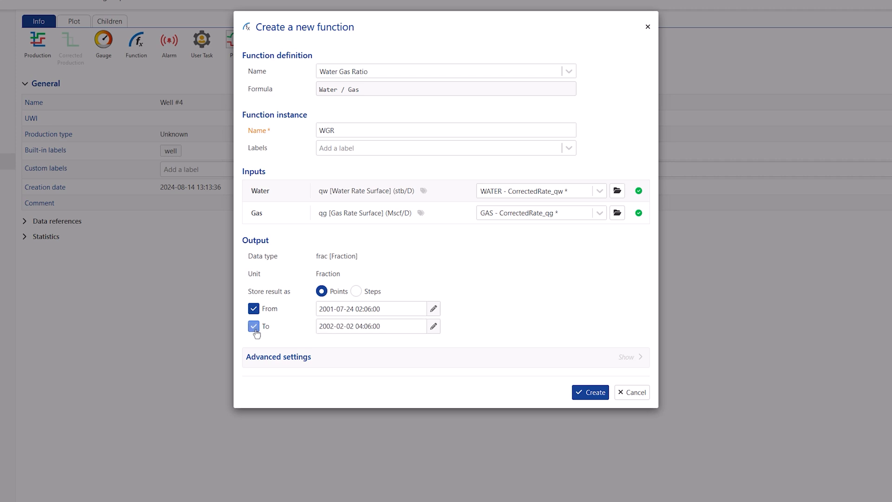
{"action": "left_click", "coordinate": [558, 354]}
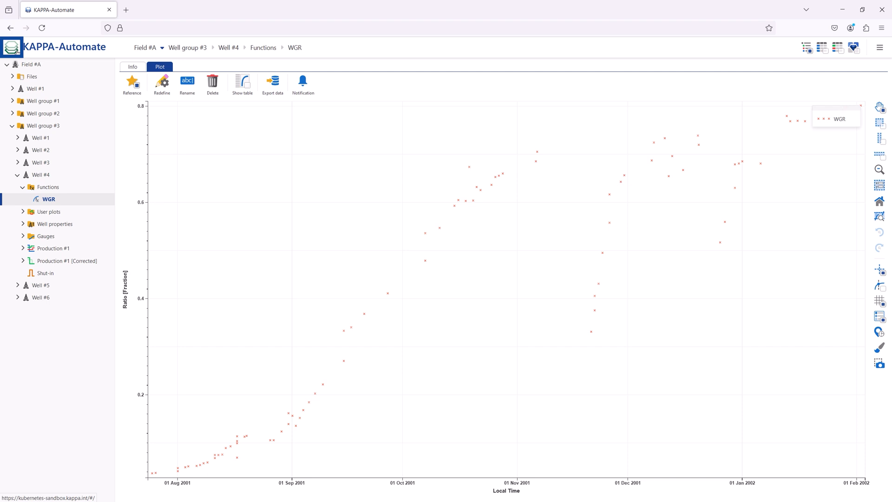
{"action": "key", "text": "Tab"}
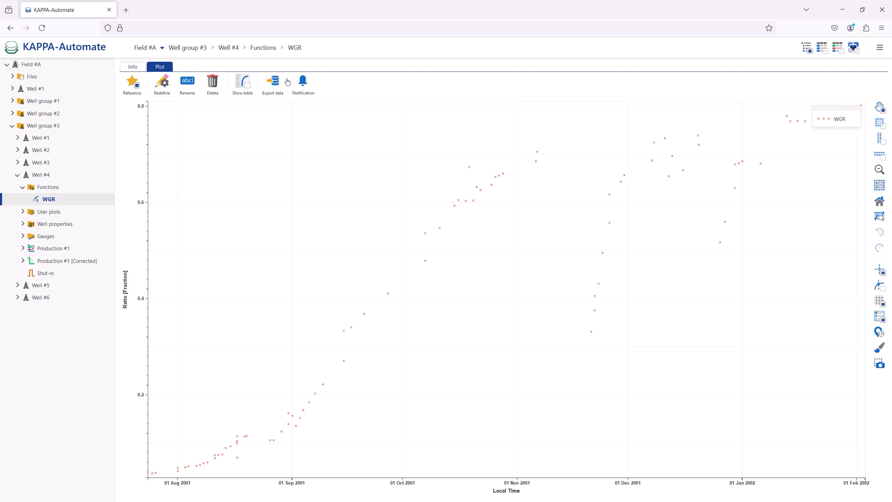
Open the field's well table and select Well #4 and Well #3 of Well group #3 plus Well #2 of Well group #2
{"action": "left_click", "coordinate": [822, 50]}
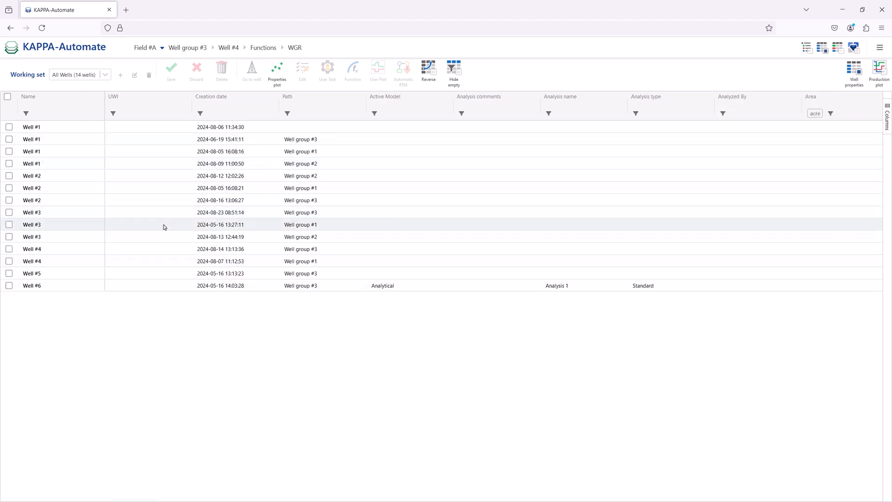
{"action": "left_click", "coordinate": [9, 249]}
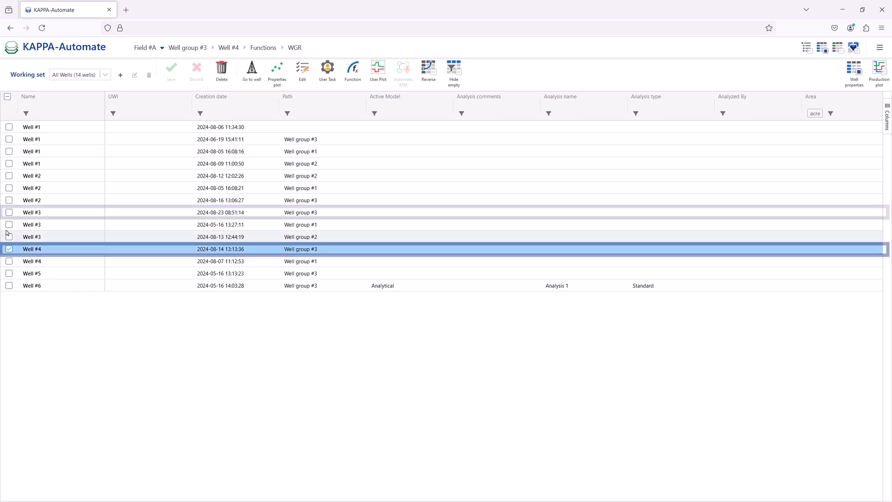
{"action": "left_click", "coordinate": [9, 212]}
{"action": "left_click", "coordinate": [9, 176]}
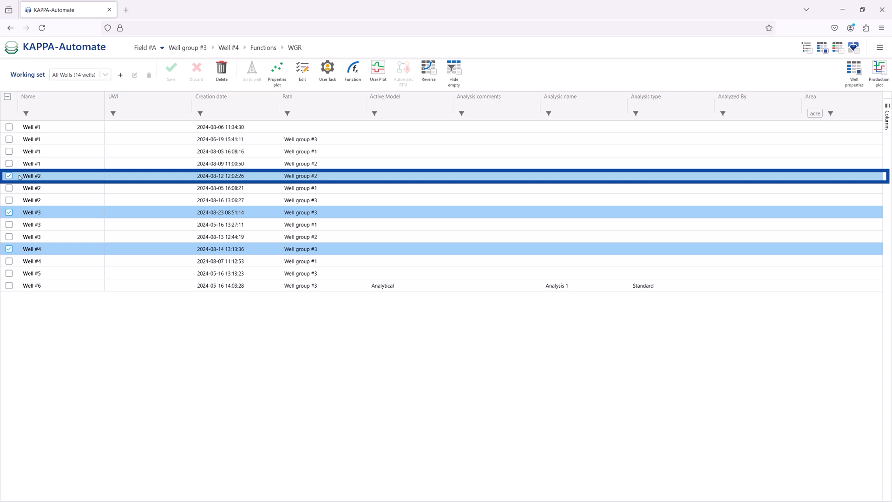
Set up a new function from the Water Gas Ratio definition for the three selected wells, then cancel it without creating it
{"action": "left_click", "coordinate": [355, 86]}
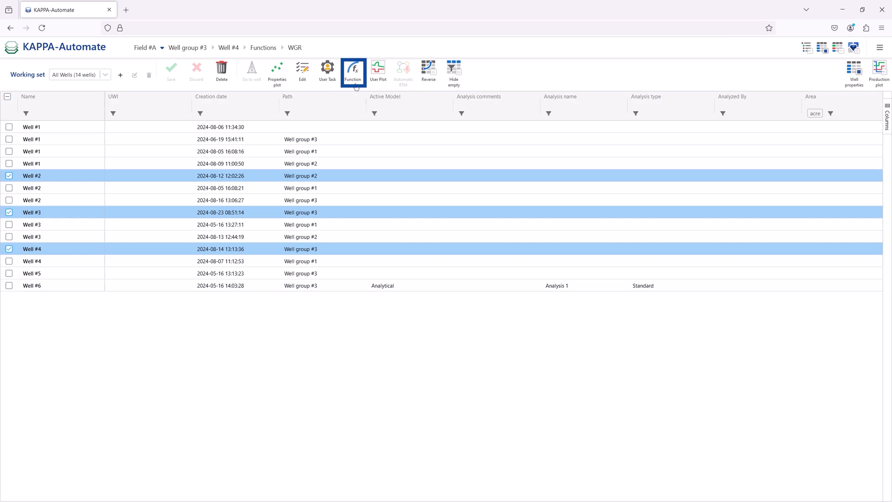
{"action": "left_click", "coordinate": [362, 106]}
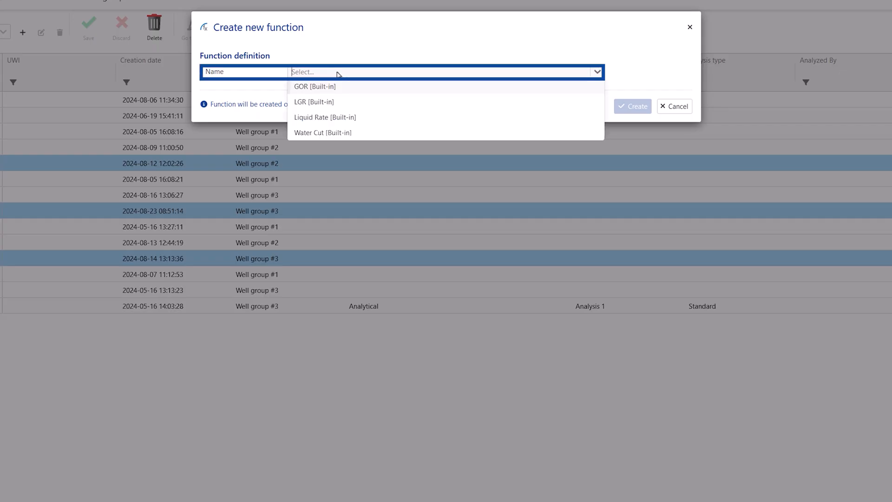
{"action": "type", "text": "wat"}
{"action": "key", "text": "Down"}
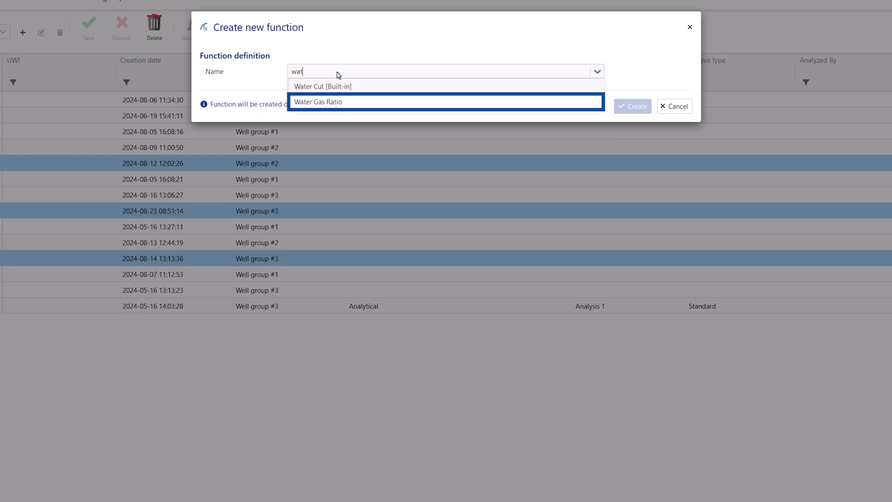
{"action": "left_click", "coordinate": [351, 102]}
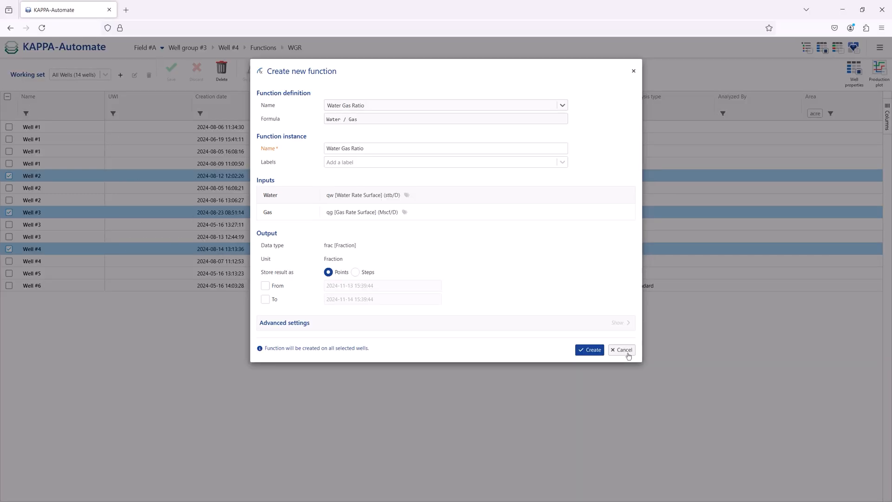
{"action": "left_click", "coordinate": [675, 390]}
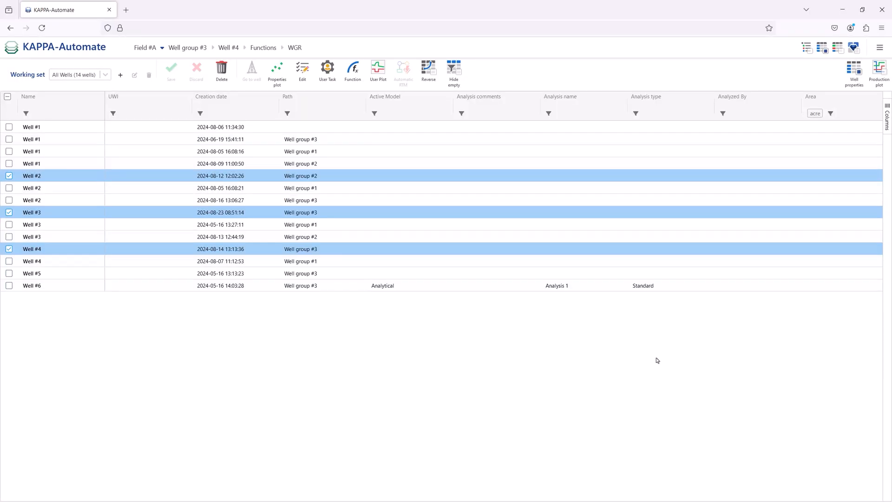